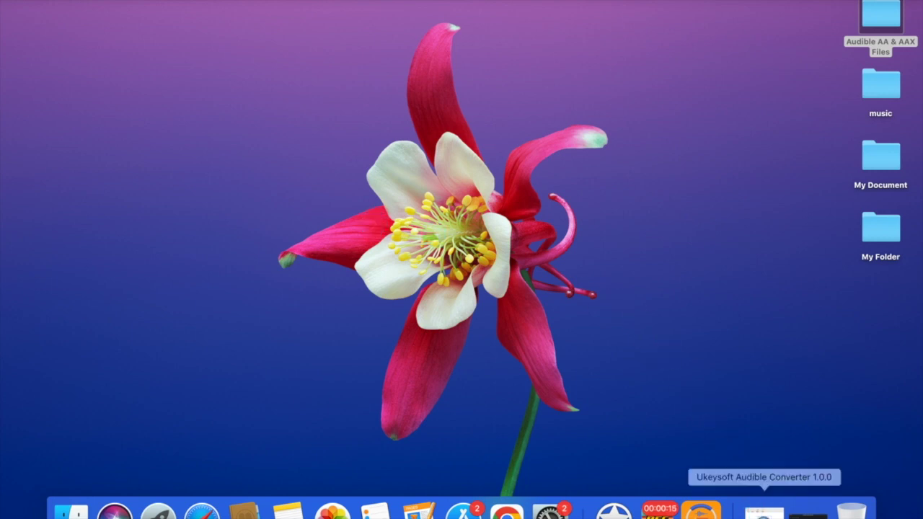
Switch to Ukeysoft Audible Converter and open the Audible AAX audiobooks folder from Audible AA & AAX Files beside it.
left_click(764, 510)
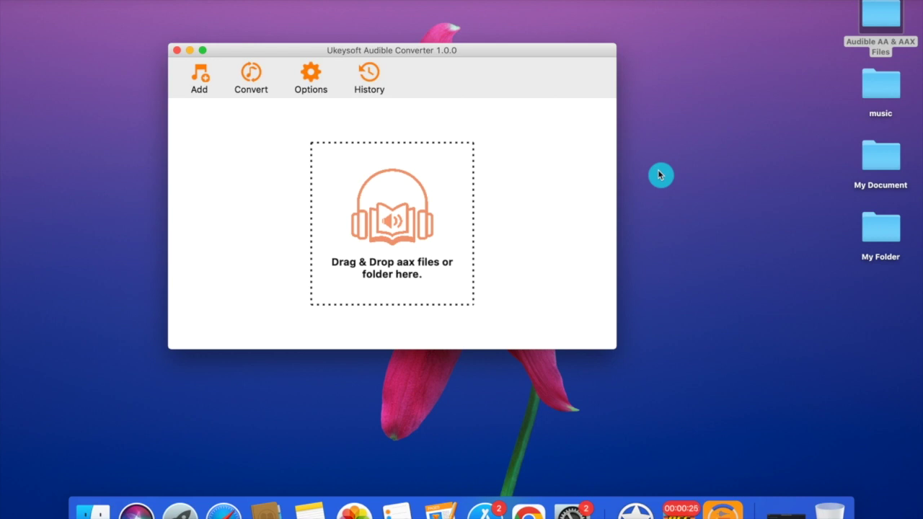
double_click(872, 29)
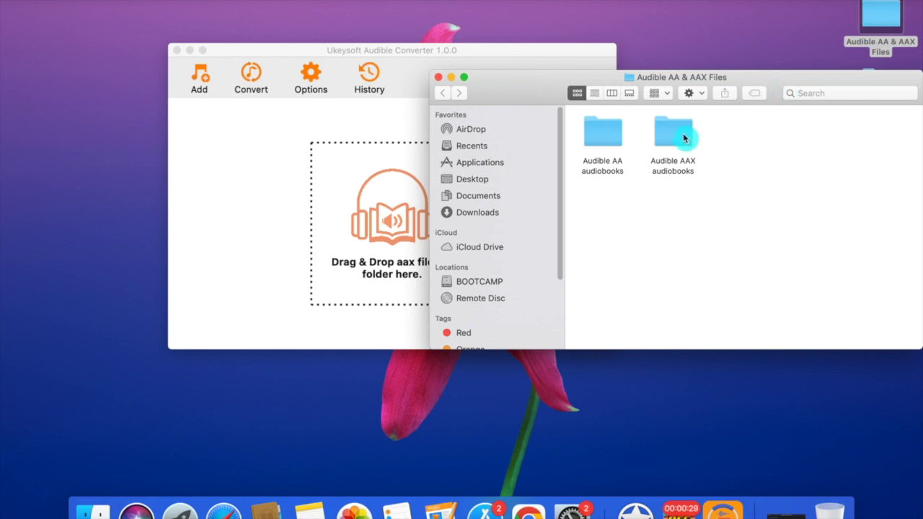
left_click(514, 63)
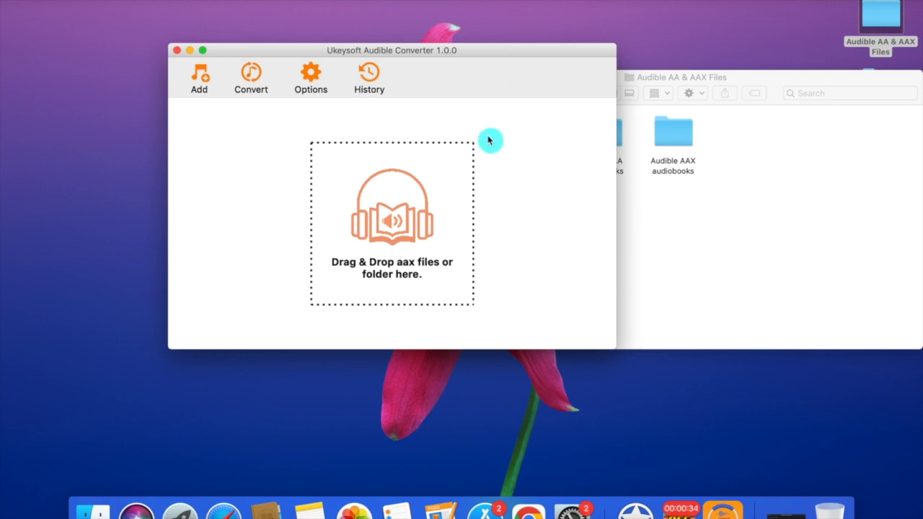
left_click_drag(455, 51, 438, 51)
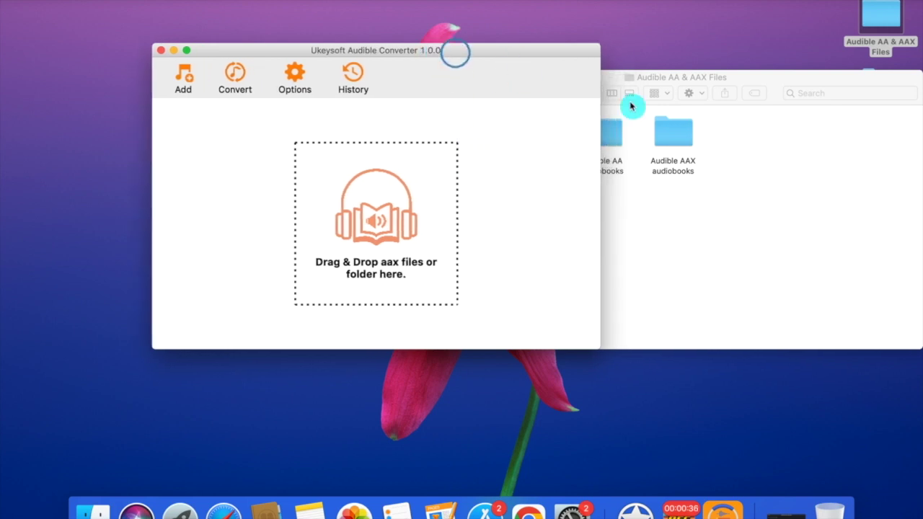
double_click(752, 80)
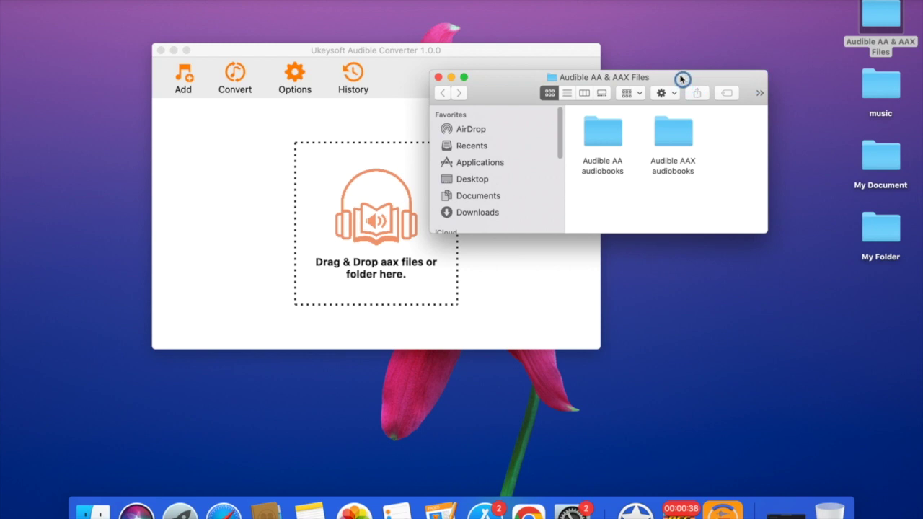
double_click(688, 77)
left_click_drag(706, 76, 733, 65)
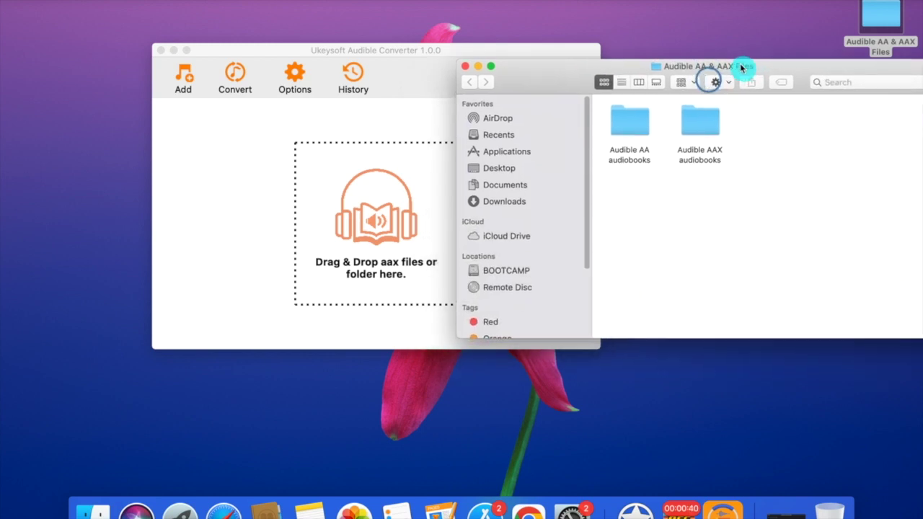
left_click(703, 128)
double_click(702, 127)
left_click_drag(428, 52, 350, 50)
Add the AmazonsFreeHQTour_ep6, BoardwalkEmpireFreeBonusMaterial and Easeinto AAX files from the folder to the conversion list.
left_click_drag(638, 137, 359, 202)
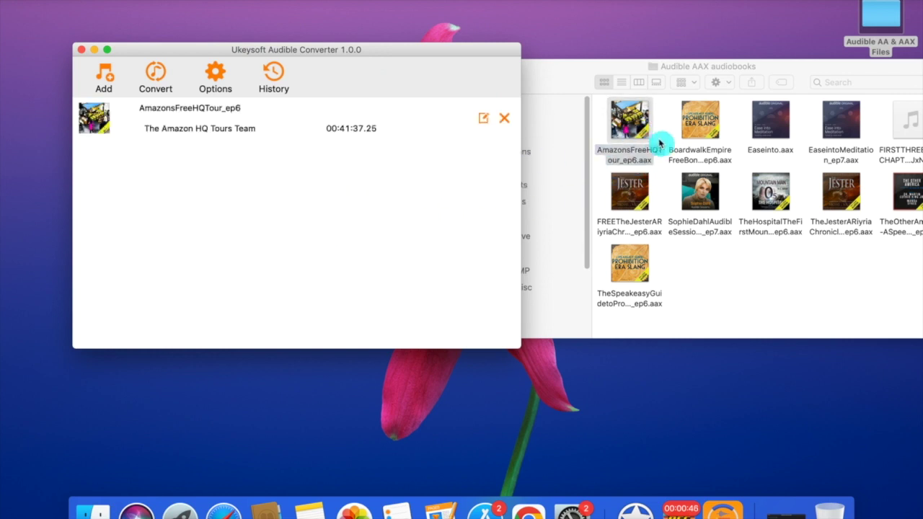
left_click(699, 133)
left_click_drag(702, 134, 285, 211)
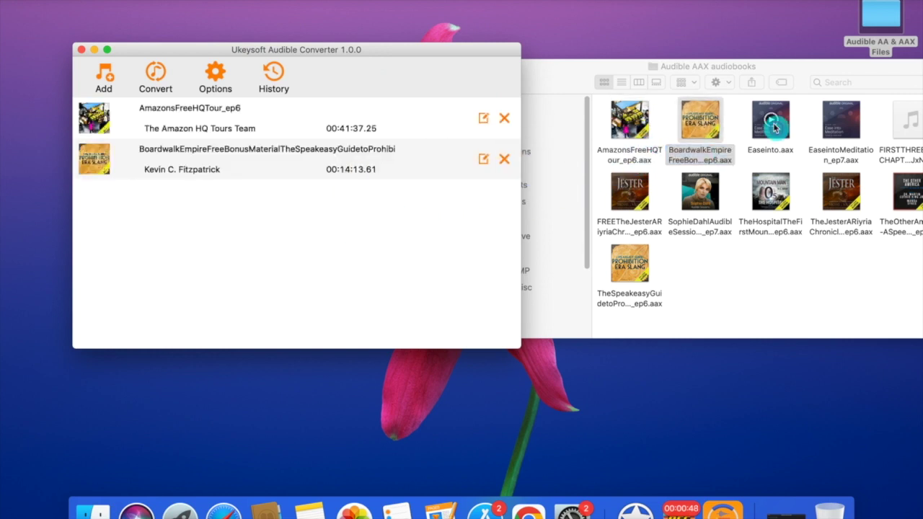
left_click_drag(770, 123, 351, 233)
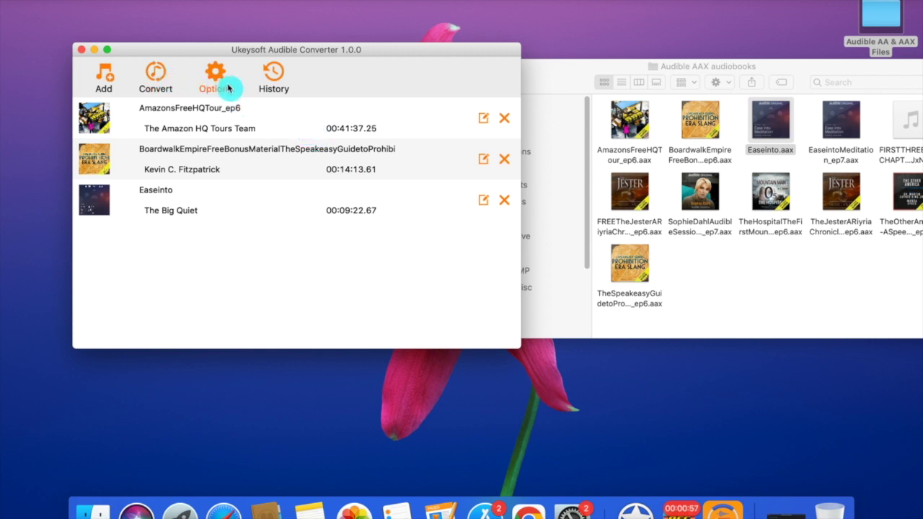
Open the advanced conversion options and choose MP3 as the output audio format.
left_click(202, 78)
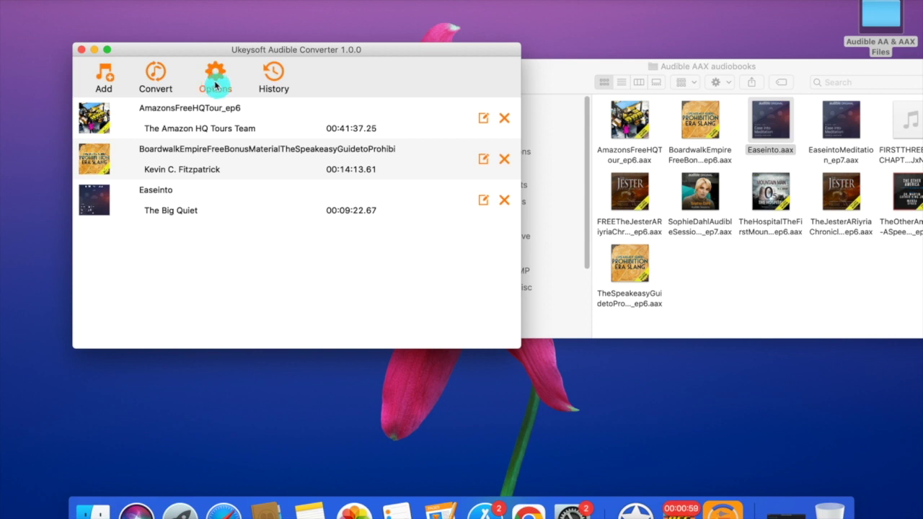
left_click(214, 82)
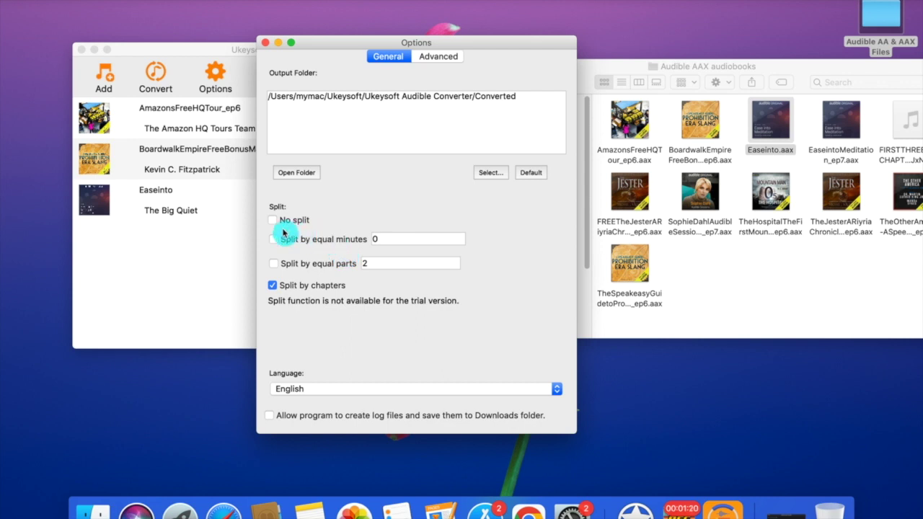
left_click(441, 58)
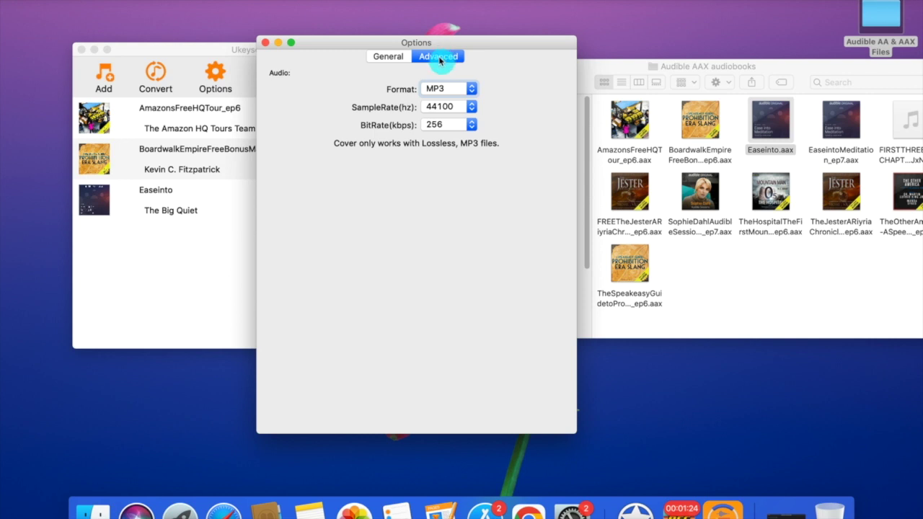
left_click(468, 89)
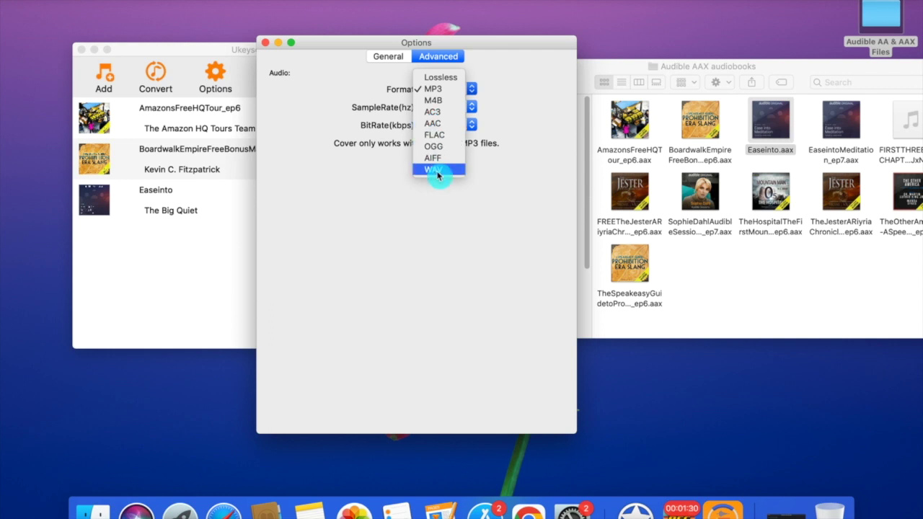
left_click(522, 86)
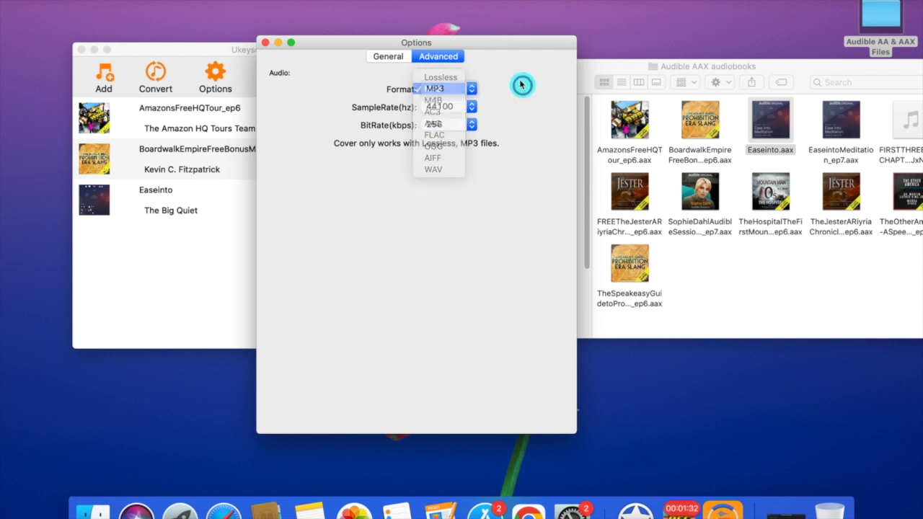
left_click(465, 88)
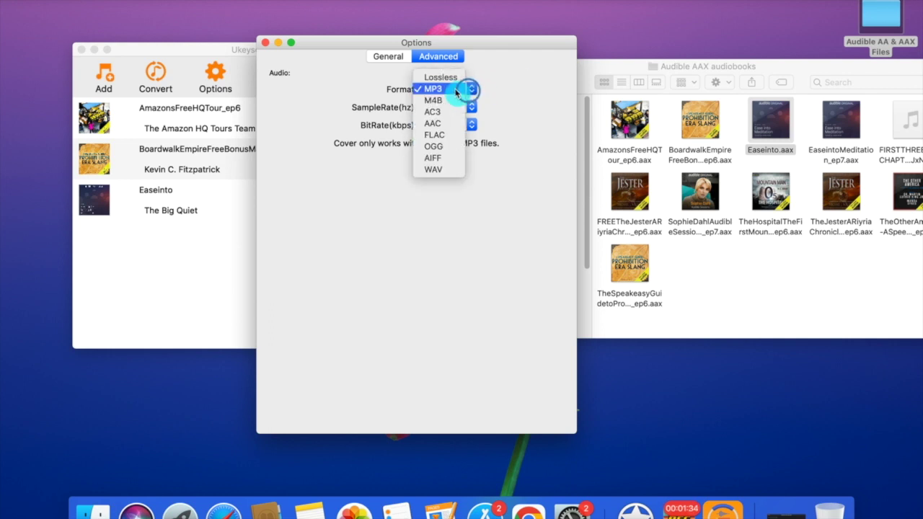
left_click(450, 89)
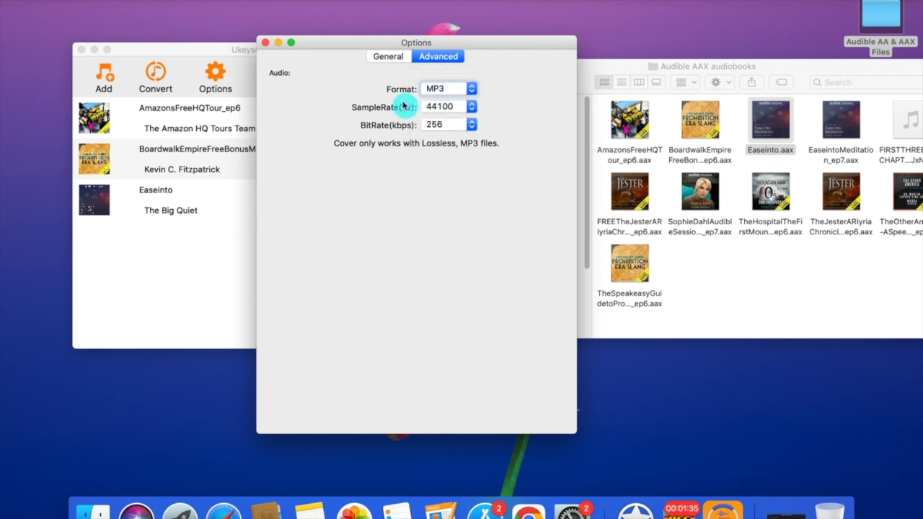
Check the sample rate and bitrate choices, look over the general settings again, and close the options.
left_click(472, 106)
left_click(472, 106)
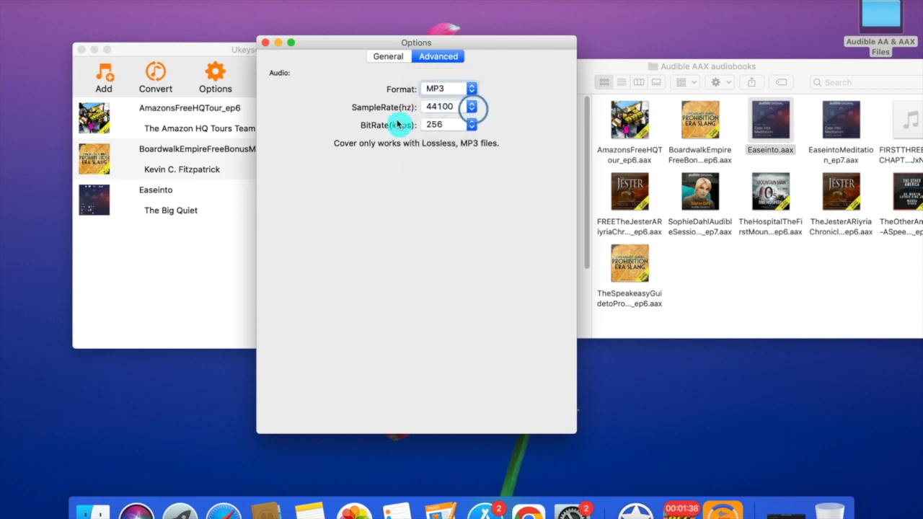
left_click(469, 126)
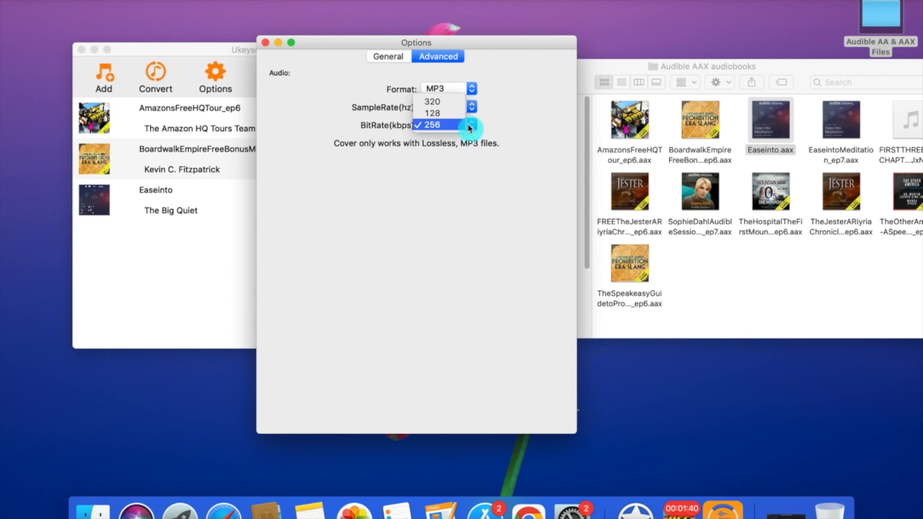
left_click(512, 119)
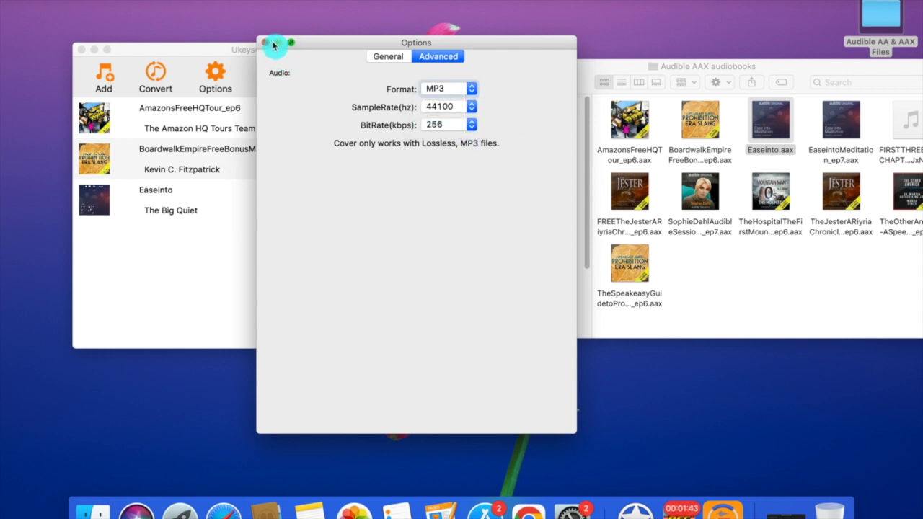
left_click(386, 58)
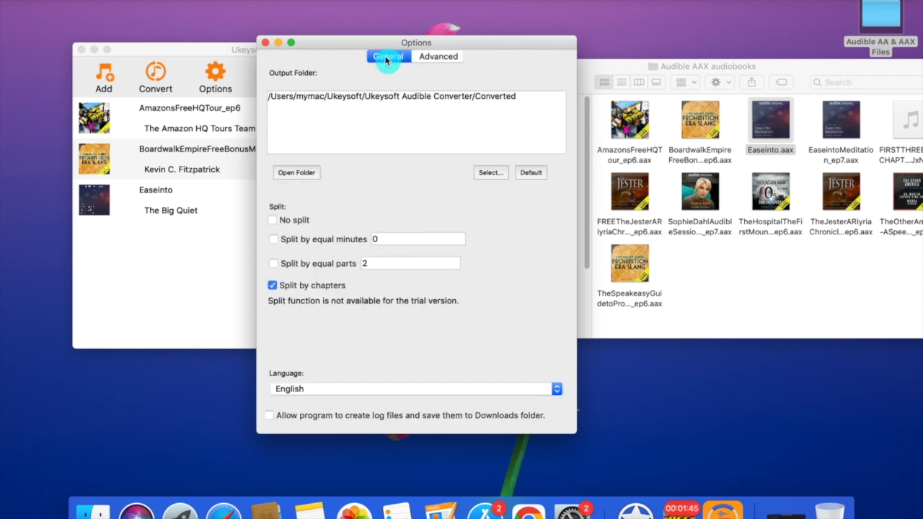
left_click(265, 44)
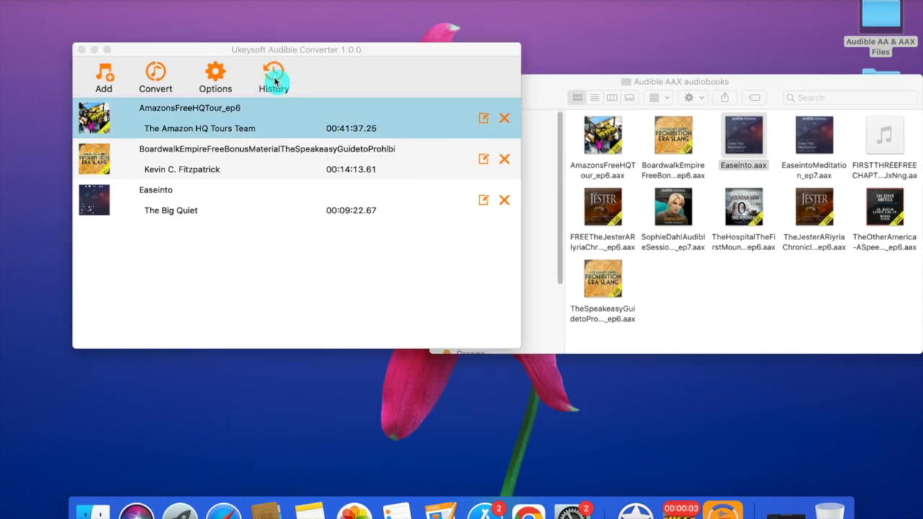
Review and accept the output name and tags of AmazonsFreeHQTour_ep6, and convert all the listed audiobooks.
left_click(483, 118)
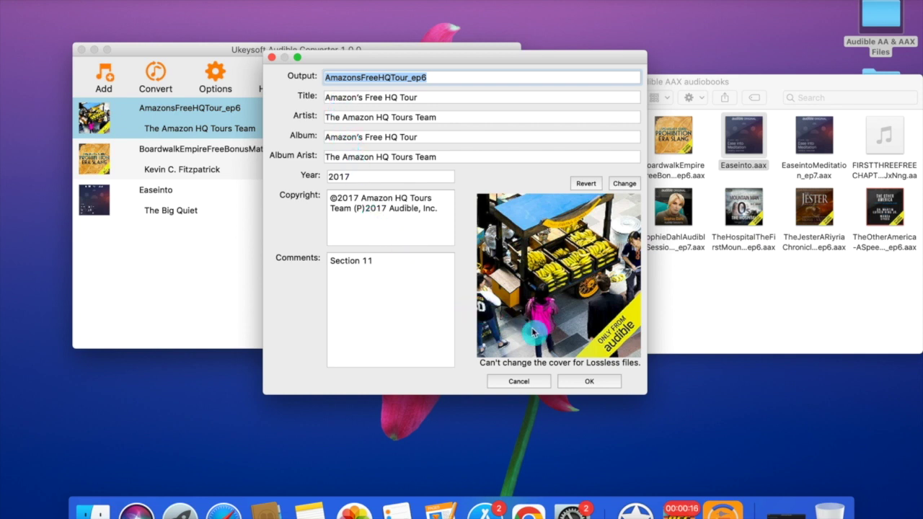
left_click(583, 383)
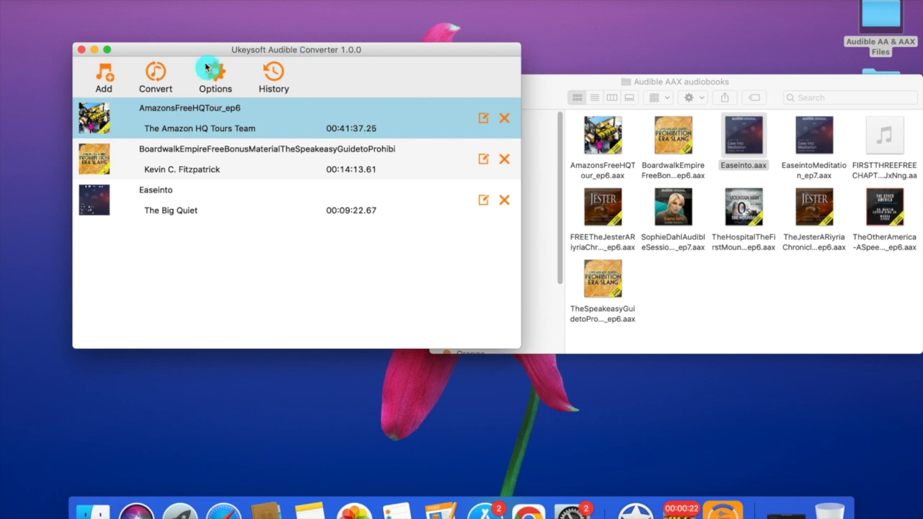
left_click(155, 79)
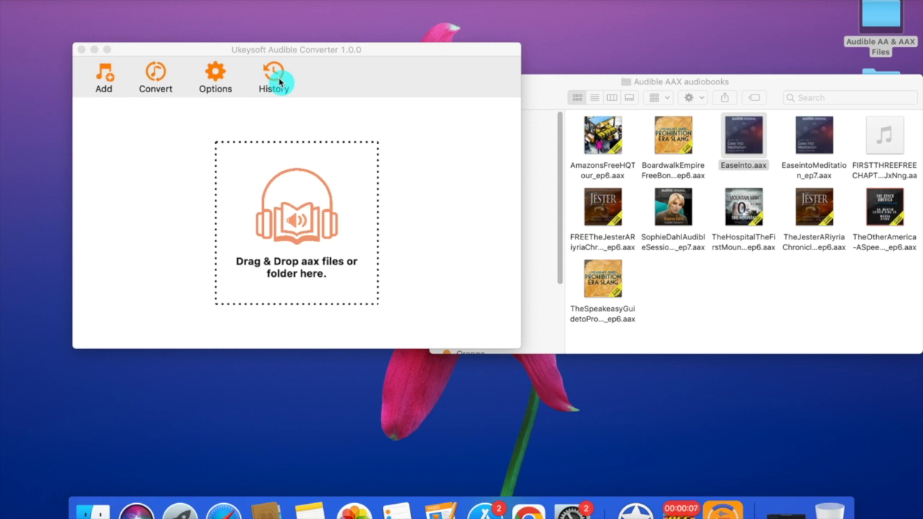
Open the conversion history and show the first BoardwalkEmpireFreeBonusMaterial entry's file in its output folder.
left_click(278, 82)
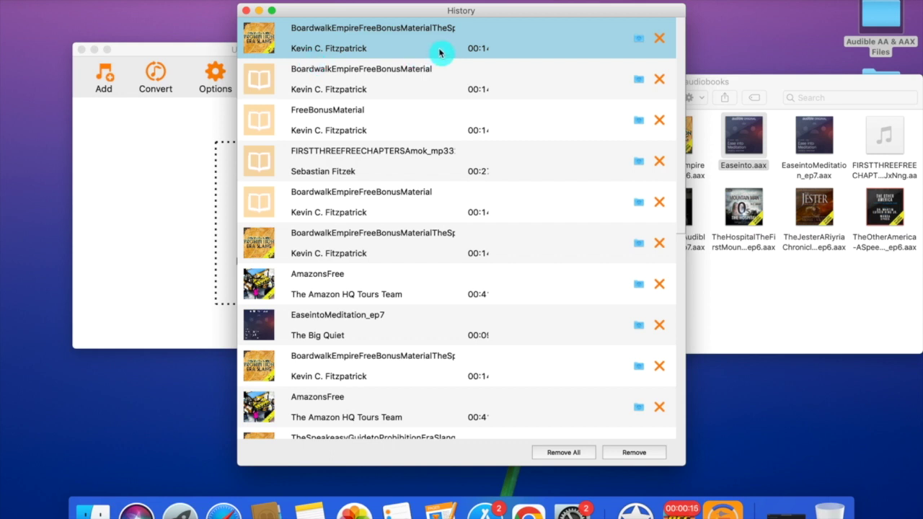
left_click(639, 39)
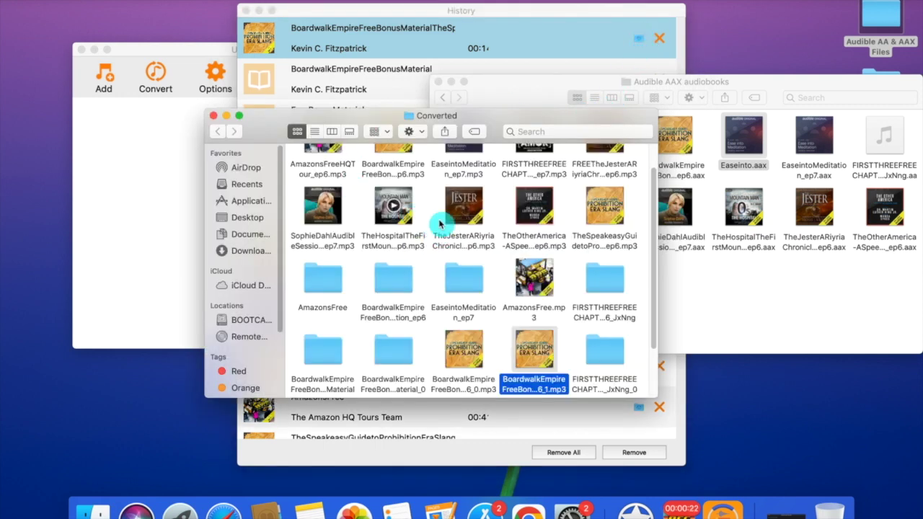
mouse_move(462, 225)
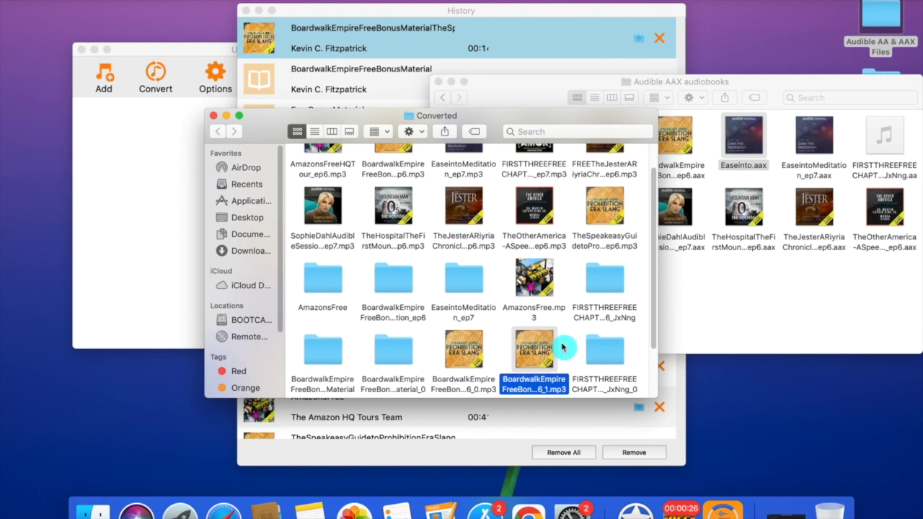
Play the selected BoardwalkEmpire MP3 ending in ep6_1 with QuickTime Player, and close the player.
right_click(541, 351)
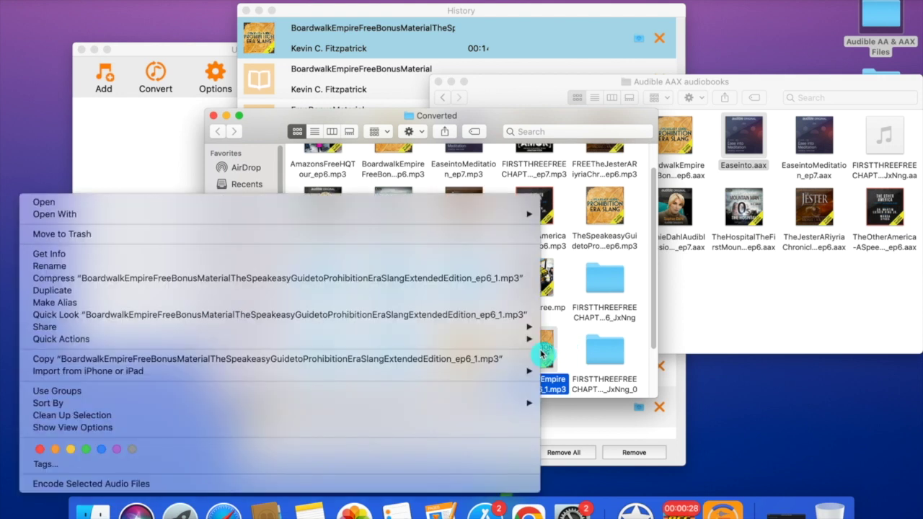
mouse_move(282, 215)
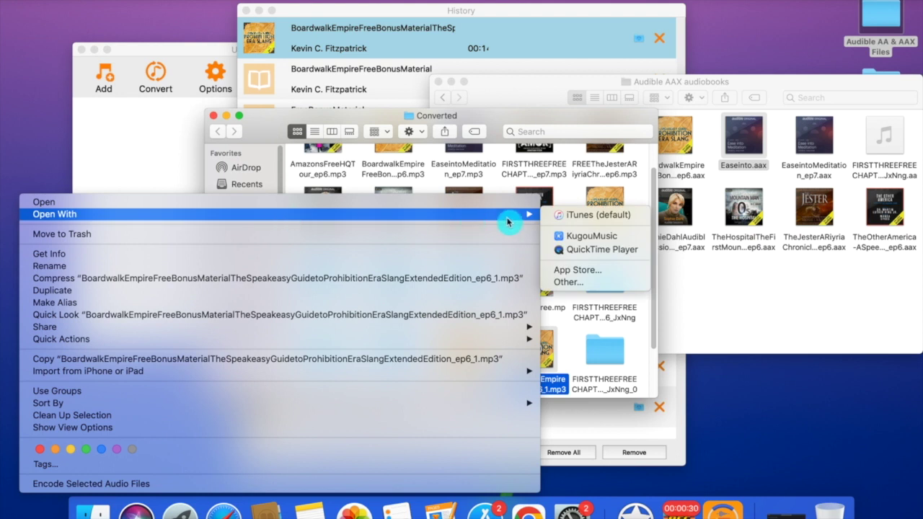
left_click(573, 249)
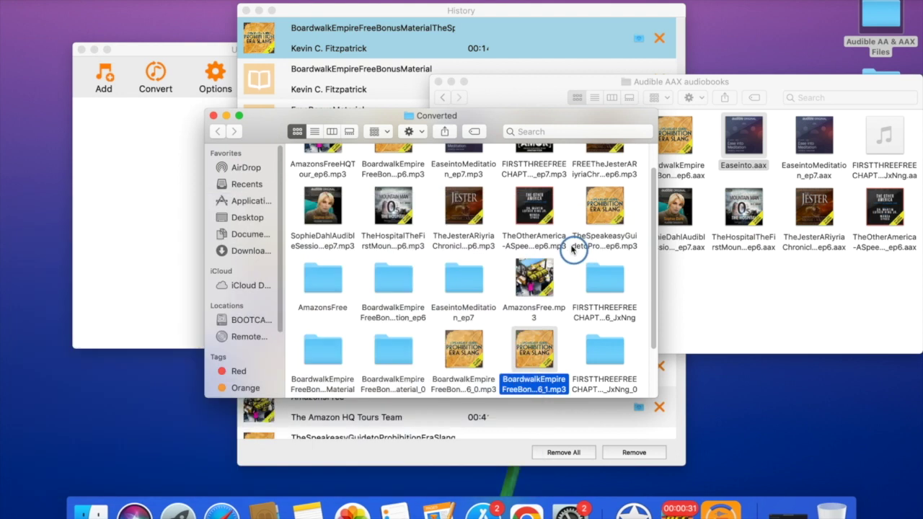
left_click(129, 110)
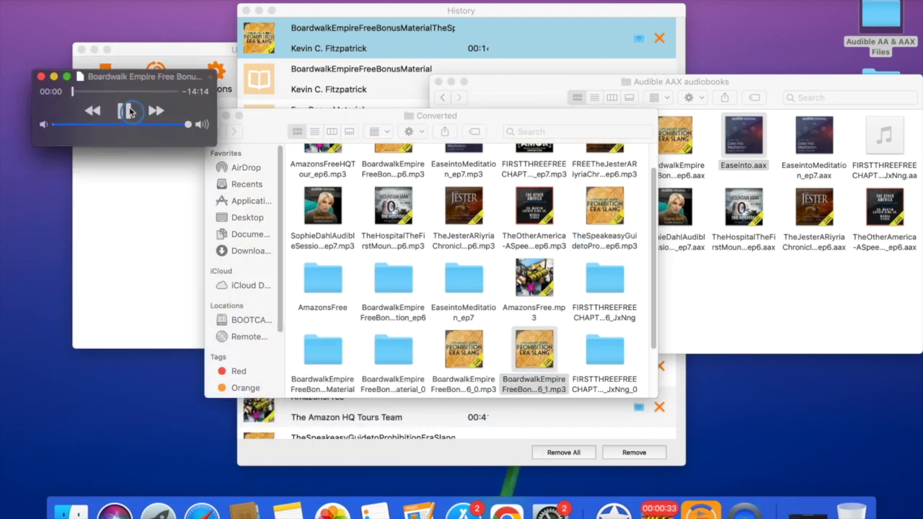
left_click(129, 110)
left_click(131, 111)
left_click(41, 76)
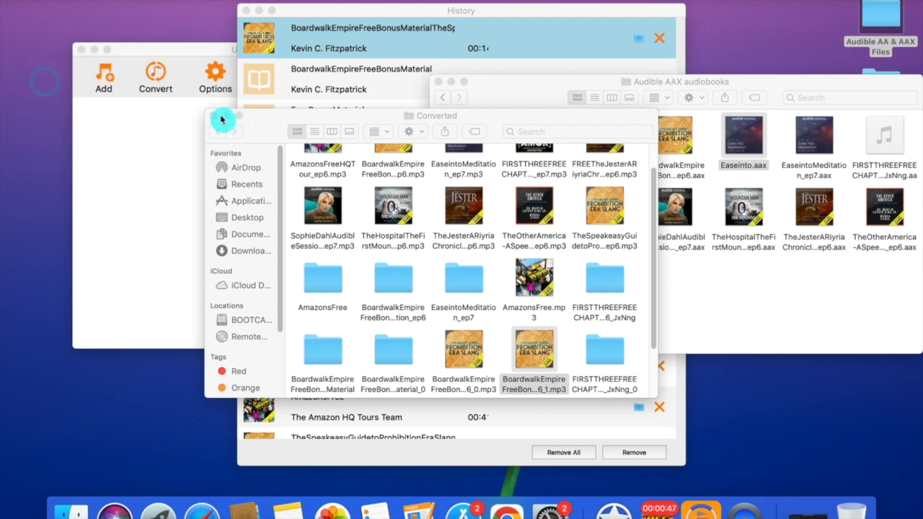
Close the Converted folder, the conversion history and the Audible AAX audiobooks folder.
left_click(213, 115)
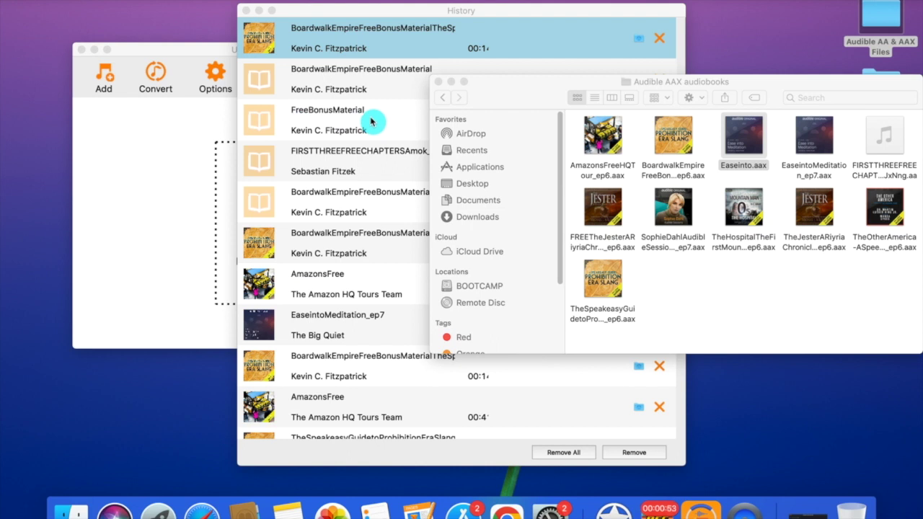
left_click(246, 11)
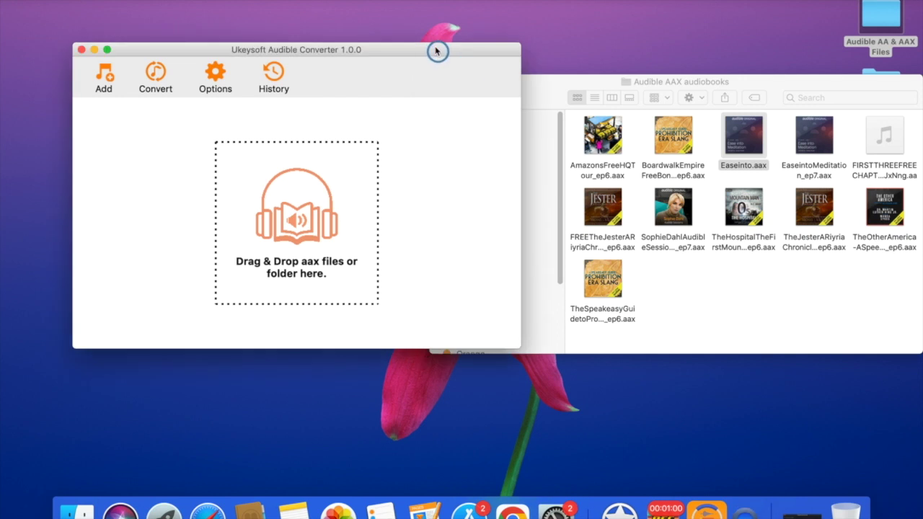
left_click(532, 83)
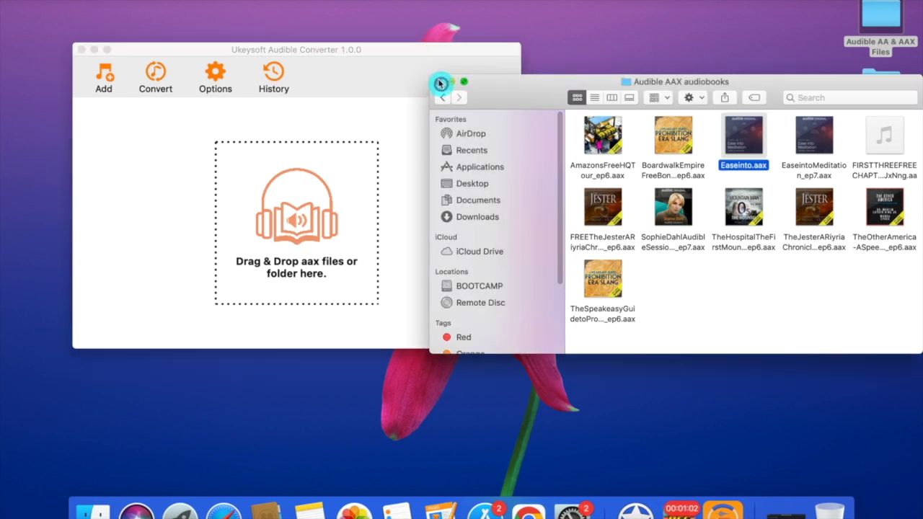
left_click(437, 81)
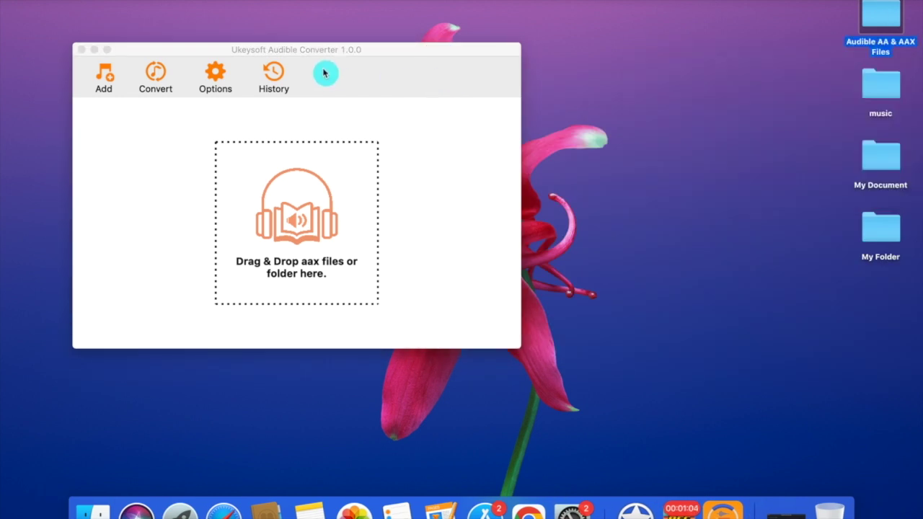